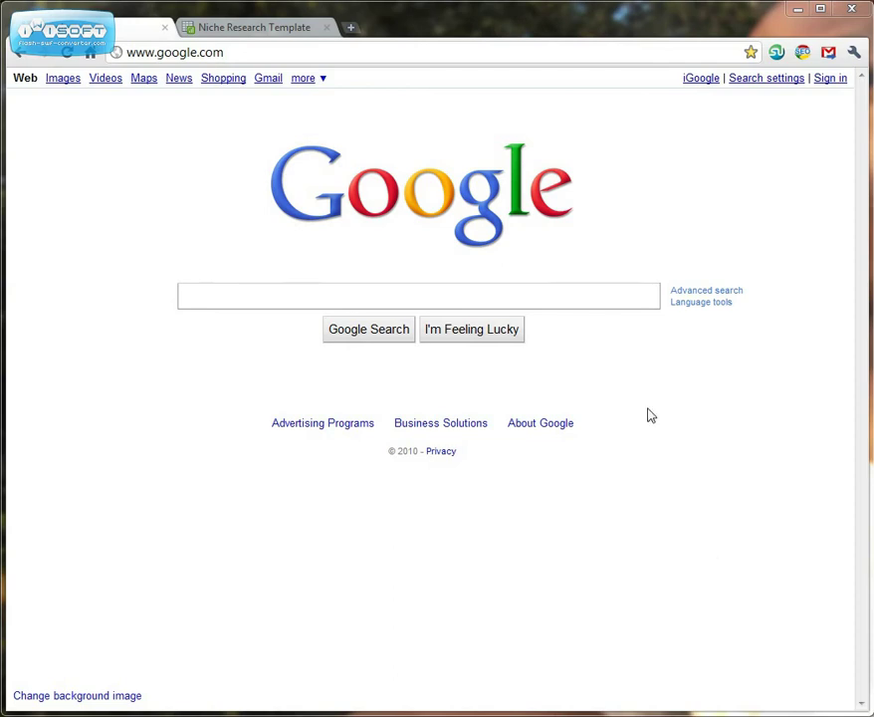
Search Google for 'google keyword tool' and open the 'Keyword Tool - Google AdWords' result
{"action": "left_click", "coordinate": [492, 289]}
{"action": "type", "text": "google keyword tool"}
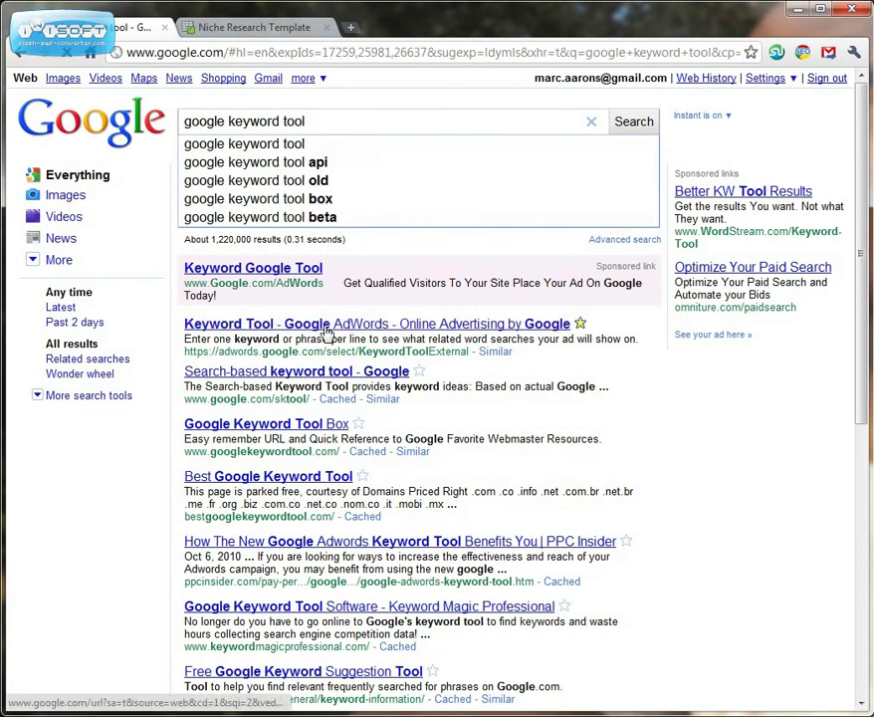
{"action": "left_click", "coordinate": [324, 332]}
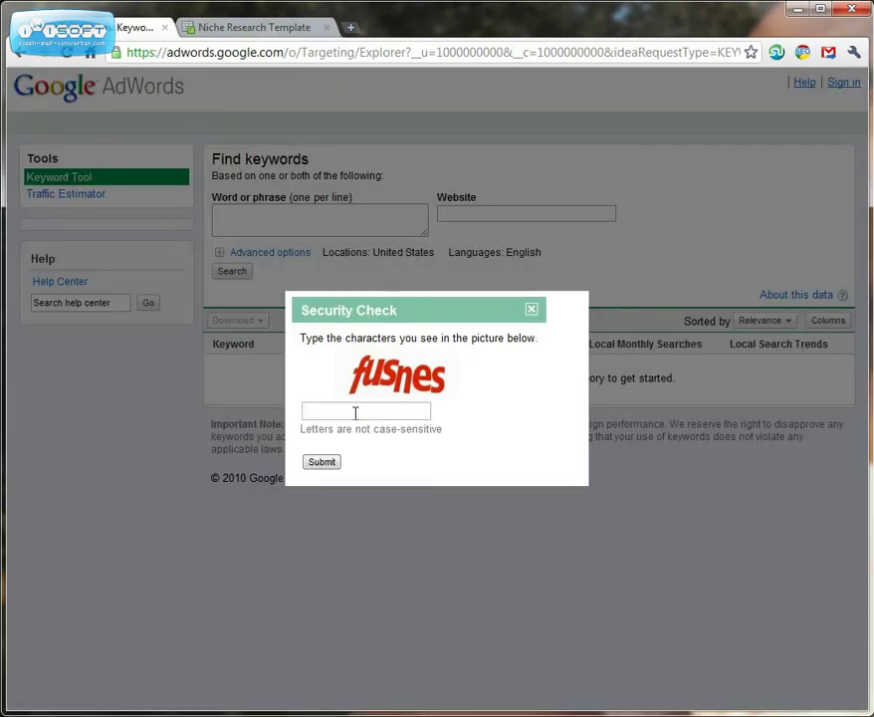
Enter the security check captcha characters
{"action": "left_click", "coordinate": [356, 412]}
{"action": "type", "text": "fusnes"}
{"action": "left_click", "coordinate": [325, 466]}
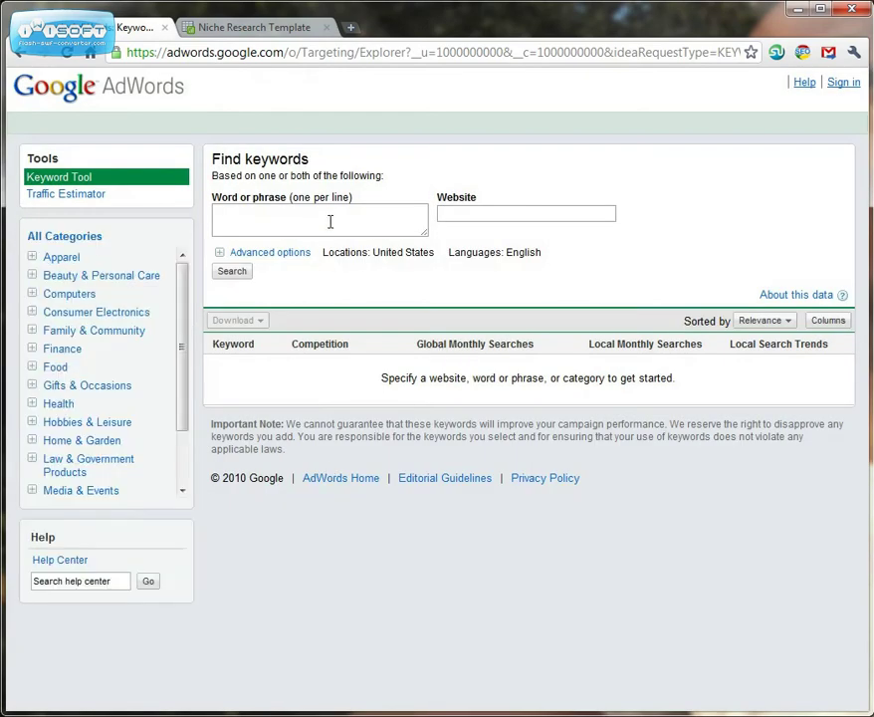
Submit the security check and search for keyword ideas for 'apple ipad'
{"action": "left_click", "coordinate": [331, 220]}
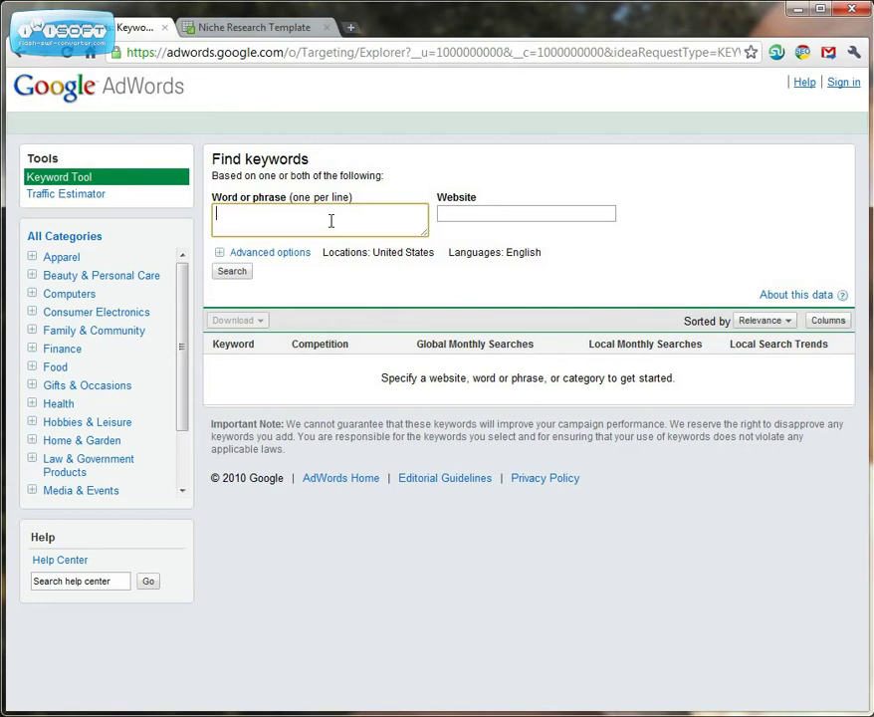
{"action": "type", "text": "apple ipad"}
{"action": "left_click", "coordinate": [232, 272]}
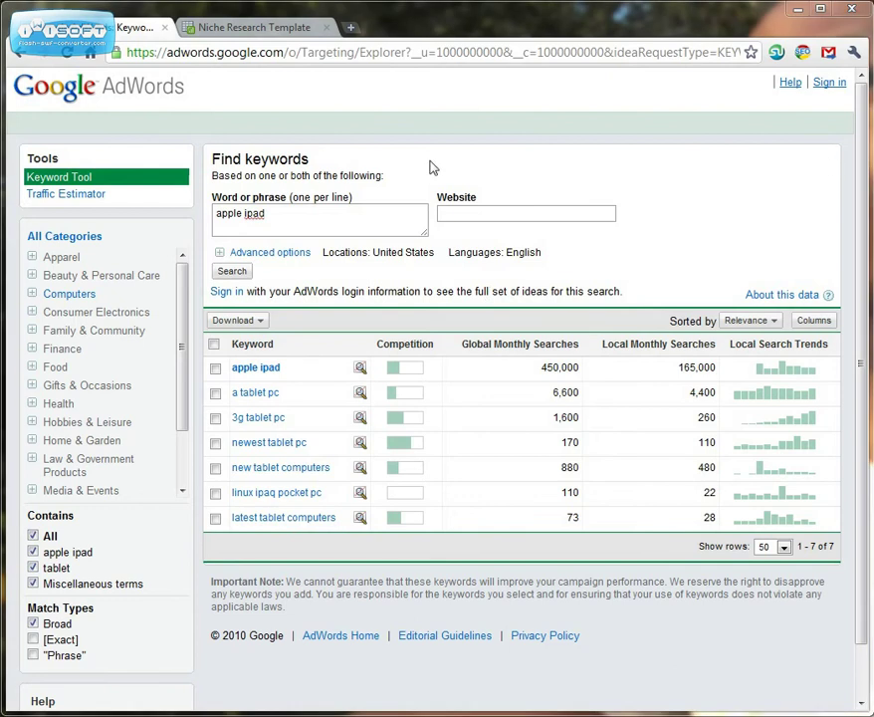
Enter 'apple ipad' in A2 and its 450,000 global monthly searches in B2
{"action": "left_click", "coordinate": [287, 35]}
{"action": "left_click", "coordinate": [106, 264]}
{"action": "type", "text": "apple ipad"}
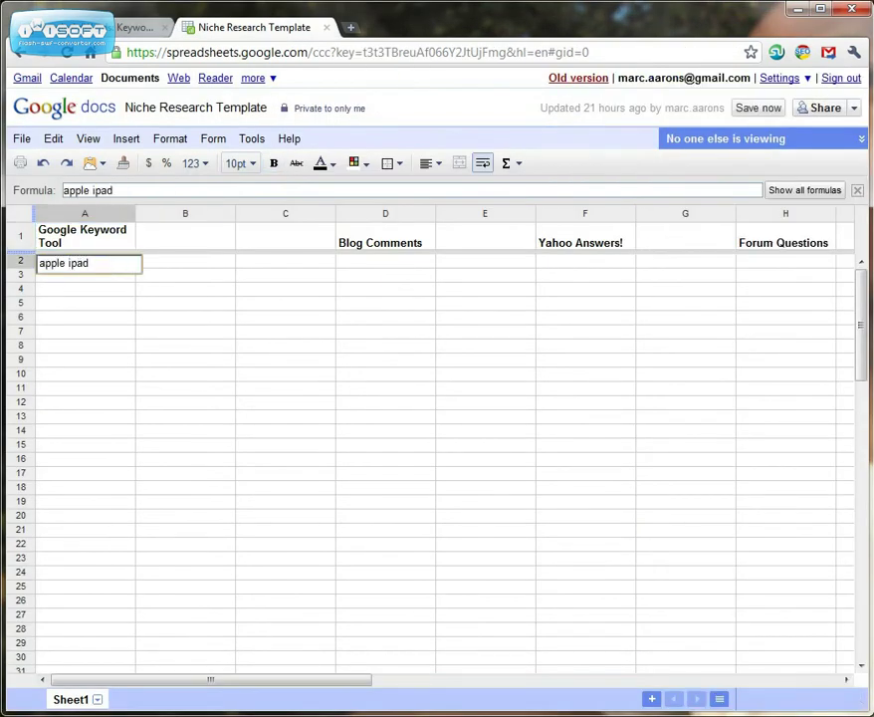
{"action": "key", "text": "ctrl+Tab"}
{"action": "left_click_drag", "start_coordinate": [540, 367], "coordinate": [576, 367]}
{"action": "key", "text": "ctrl+c"}
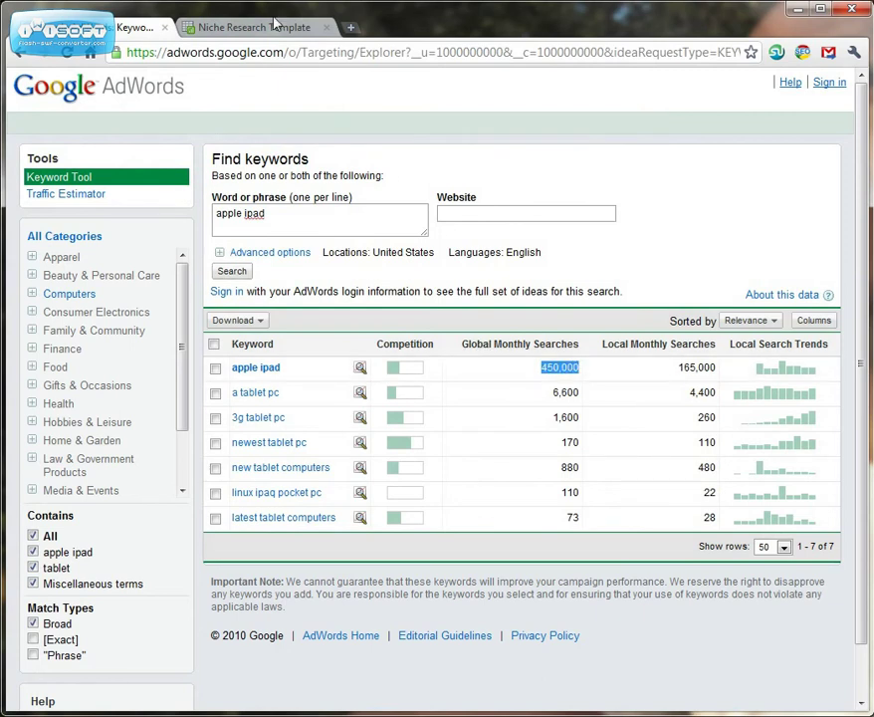
{"action": "left_click", "coordinate": [273, 27]}
{"action": "left_click", "coordinate": [193, 264]}
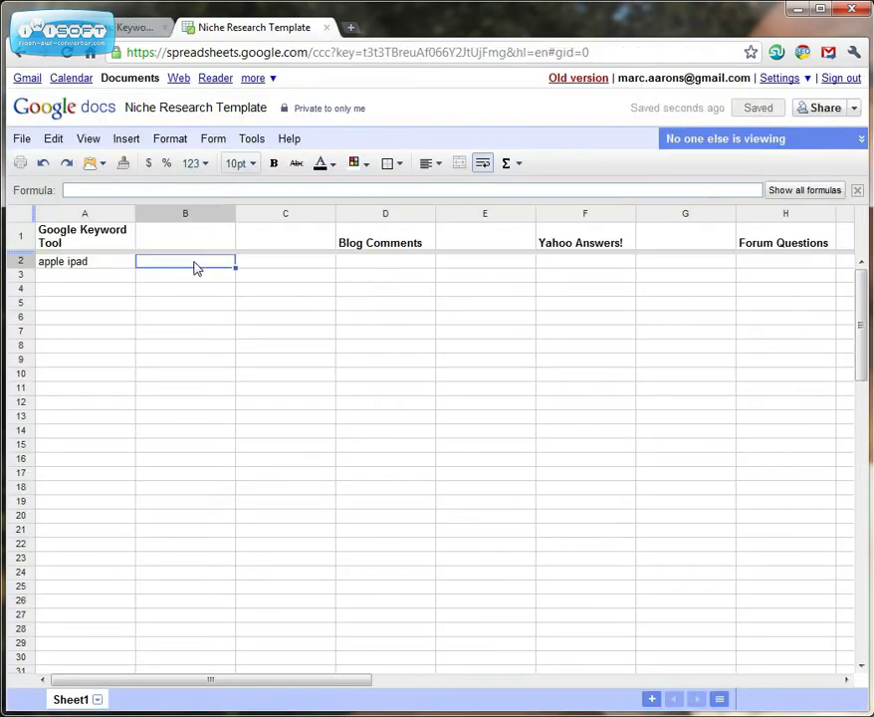
{"action": "key", "text": "ctrl+v"}
Copy apple ipad's 165,000 local monthly searches into C2
{"action": "left_click", "coordinate": [134, 27]}
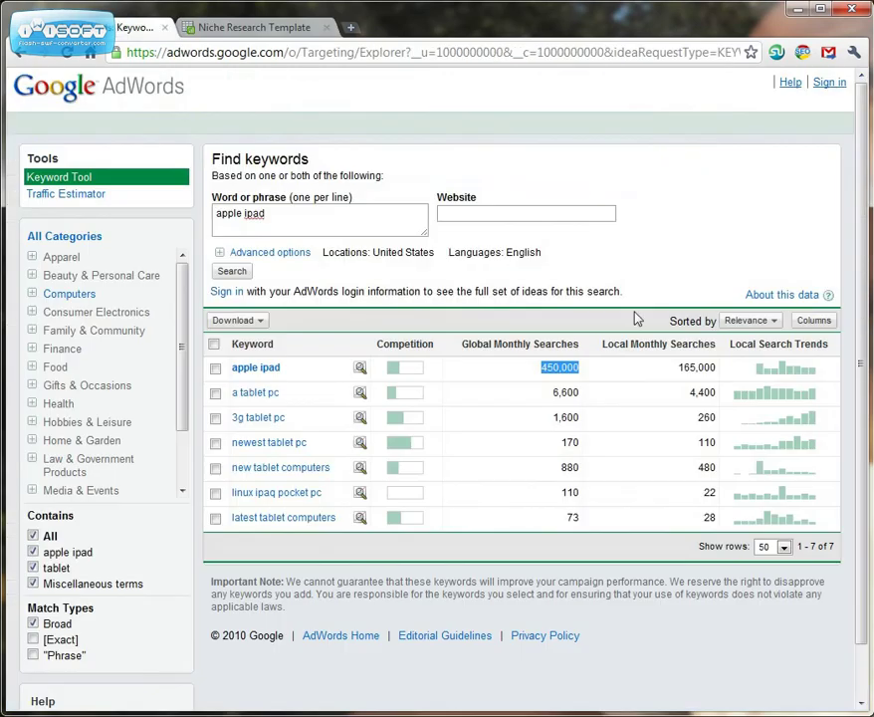
{"action": "left_click_drag", "start_coordinate": [671, 379], "coordinate": [717, 366]}
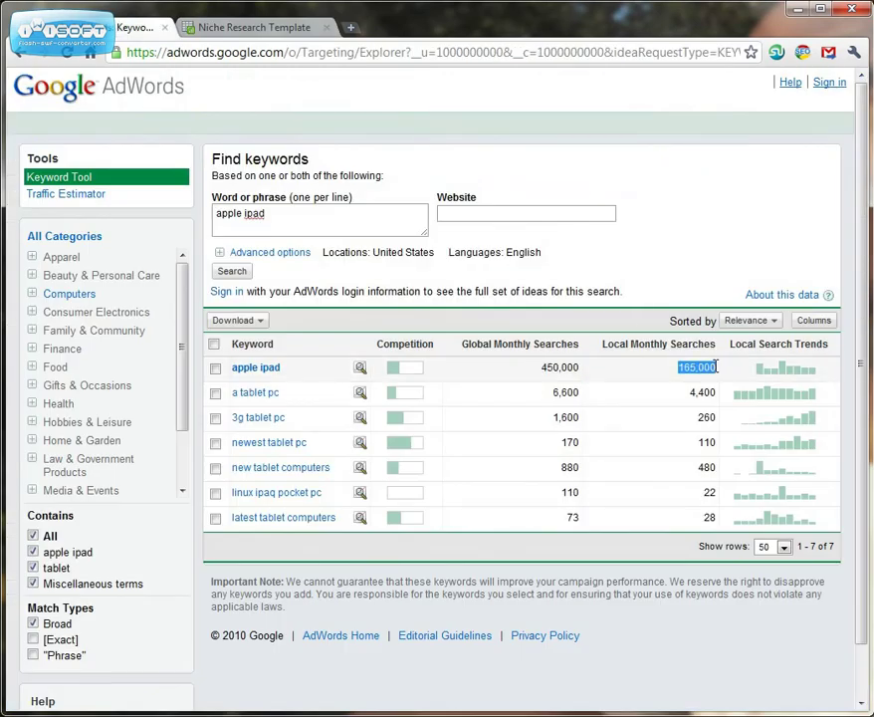
{"action": "left_click", "coordinate": [250, 26]}
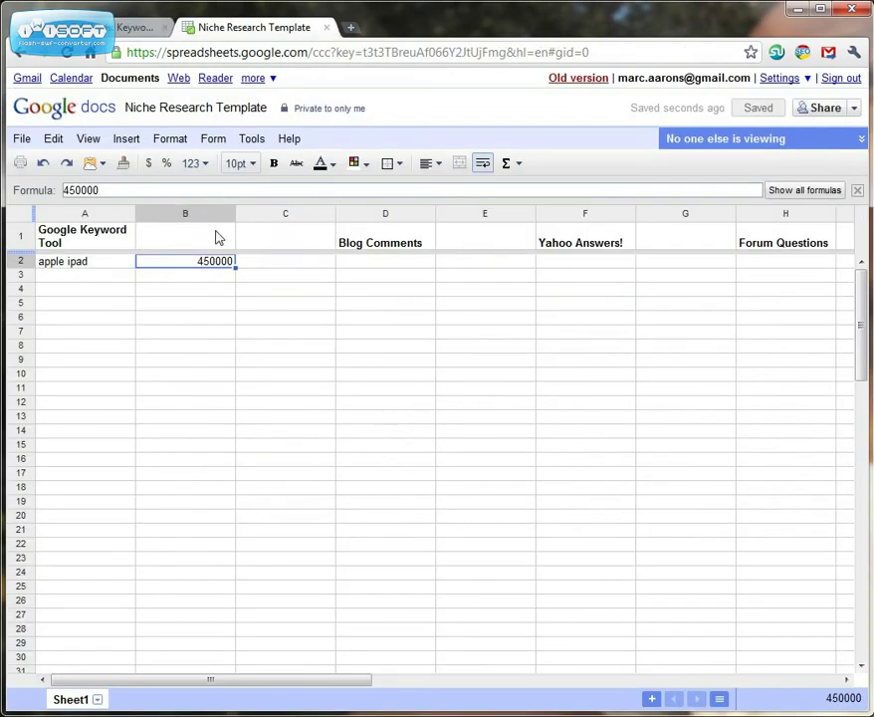
{"action": "left_click", "coordinate": [295, 265]}
{"action": "type", "text": "165000"}
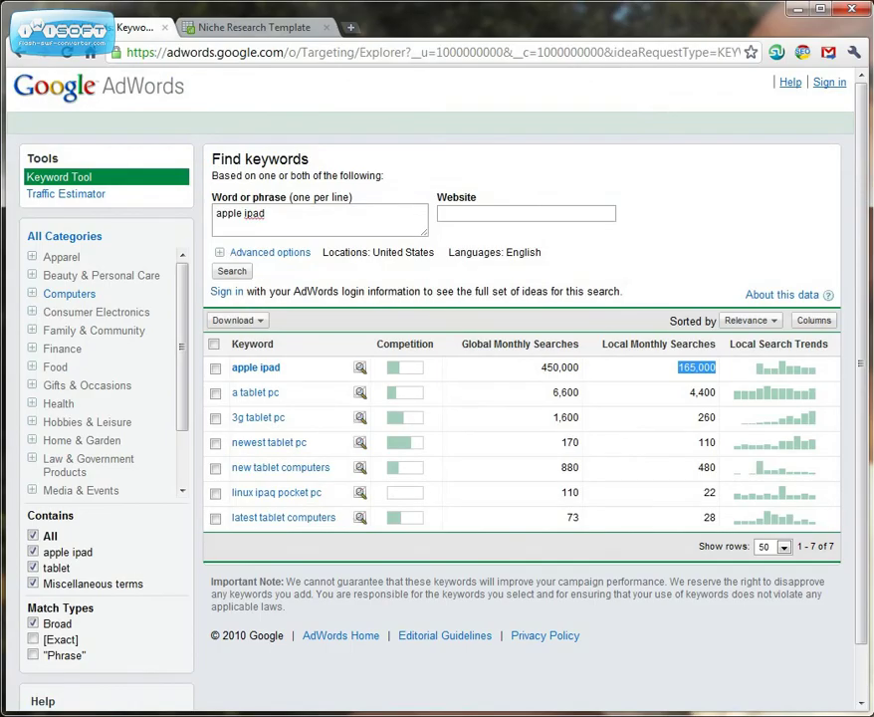
{"action": "triple_click", "coordinate": [313, 220]}
Replace the phrase with 'ipad' and search for its keyword ideas
{"action": "type", "text": "ipad"}
{"action": "left_click", "coordinate": [232, 271]}
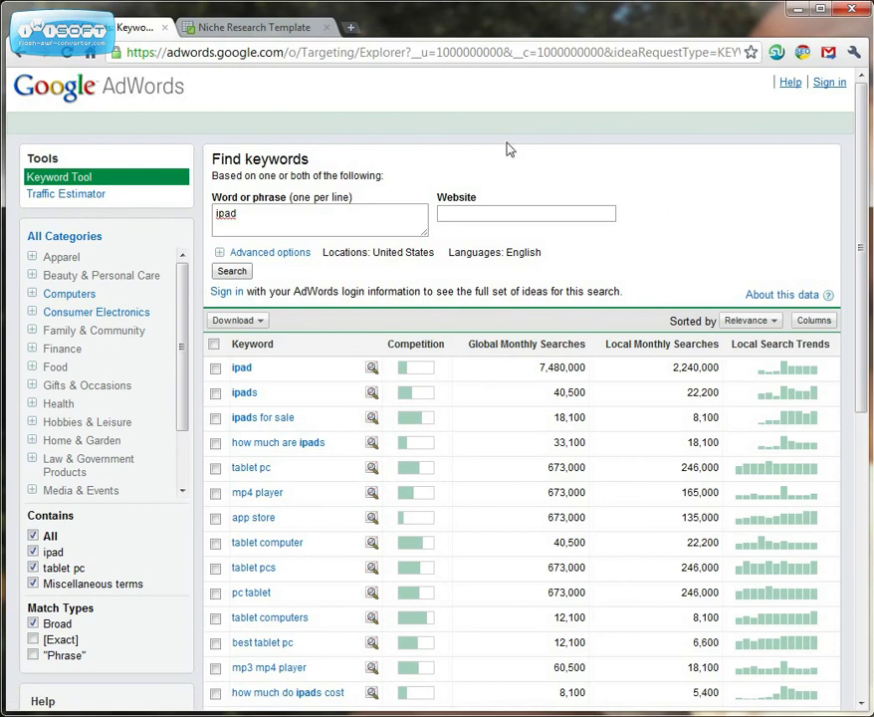
Paste the top ipad result rows at A3, then retype 'ipads' and 'ipads for sale' in A4–A5
{"action": "mouse_move", "coordinate": [232, 368]}
{"action": "left_mouse_down"}
{"action": "mouse_move", "coordinate": [278, 430]}
{"action": "mouse_move", "coordinate": [311, 421]}
{"action": "mouse_move", "coordinate": [716, 442]}
{"action": "left_mouse_up"}
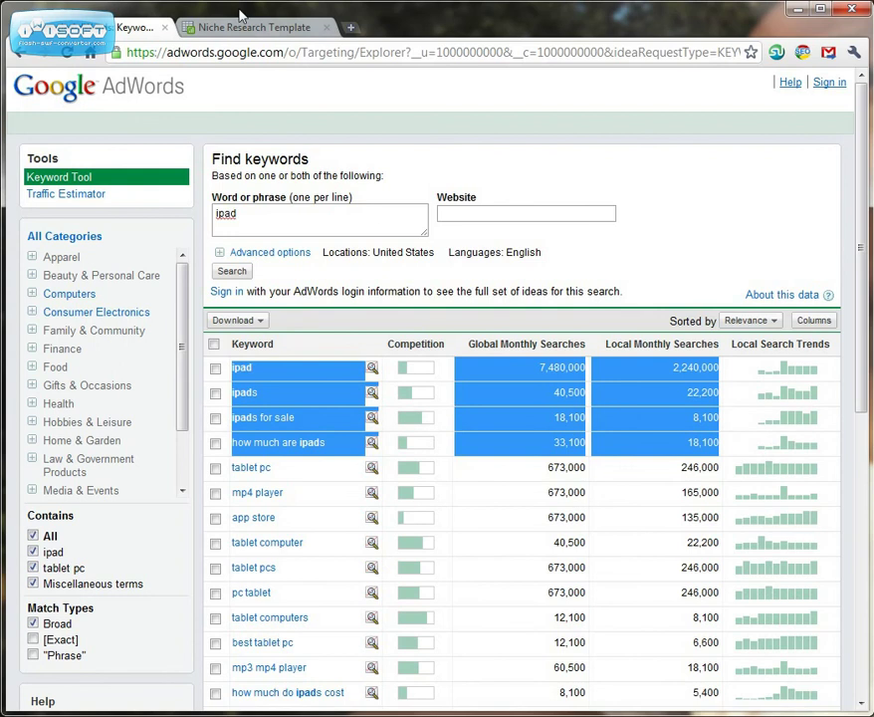
{"action": "left_click", "coordinate": [239, 25]}
{"action": "left_click", "coordinate": [110, 276]}
{"action": "key", "text": "ctrl+v"}
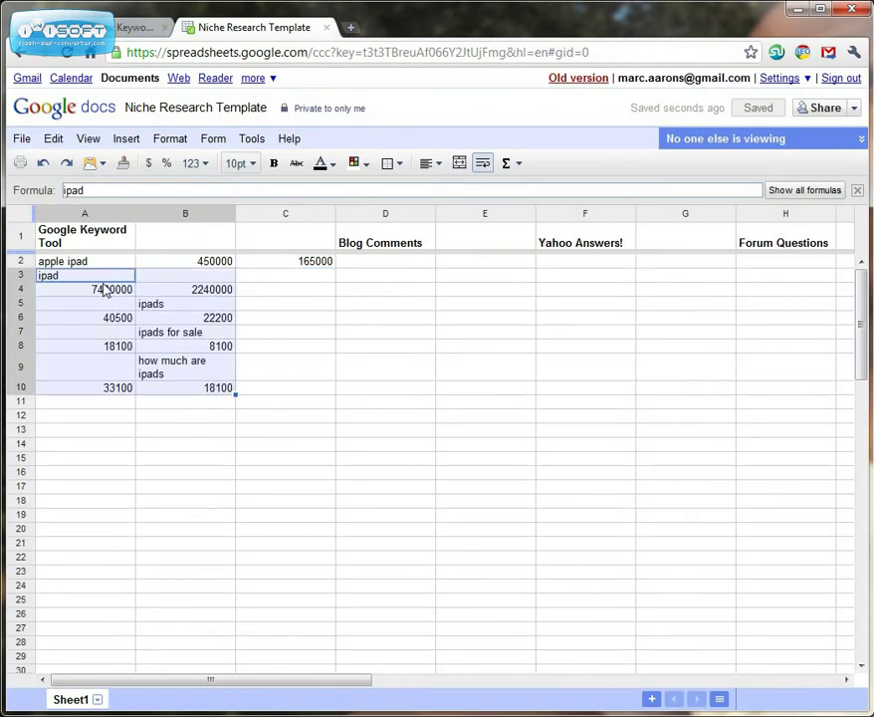
{"action": "left_click", "coordinate": [104, 294]}
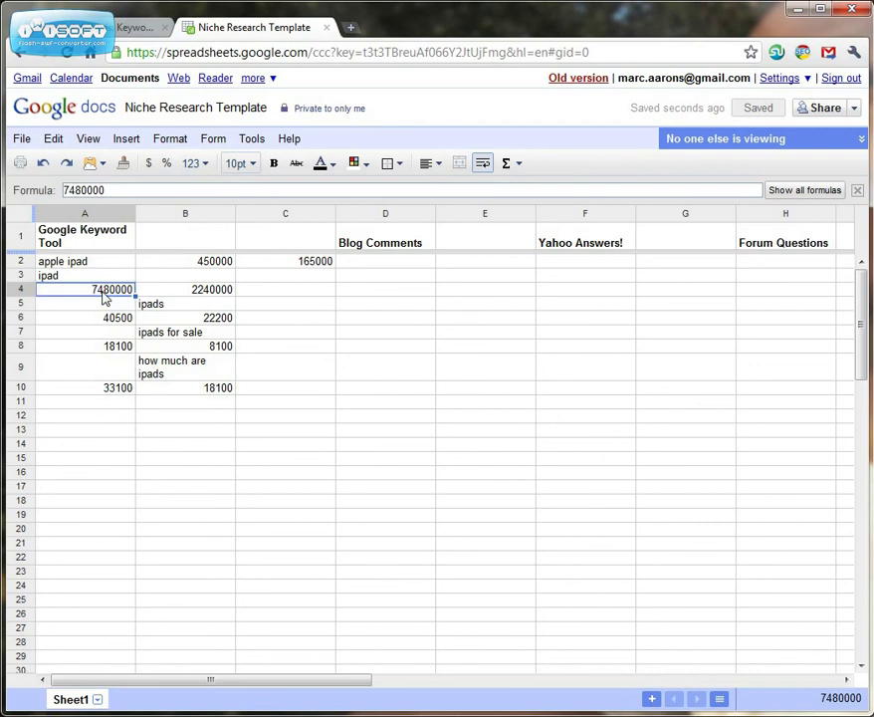
{"action": "type", "text": "ipads"}
{"action": "key", "text": "Return"}
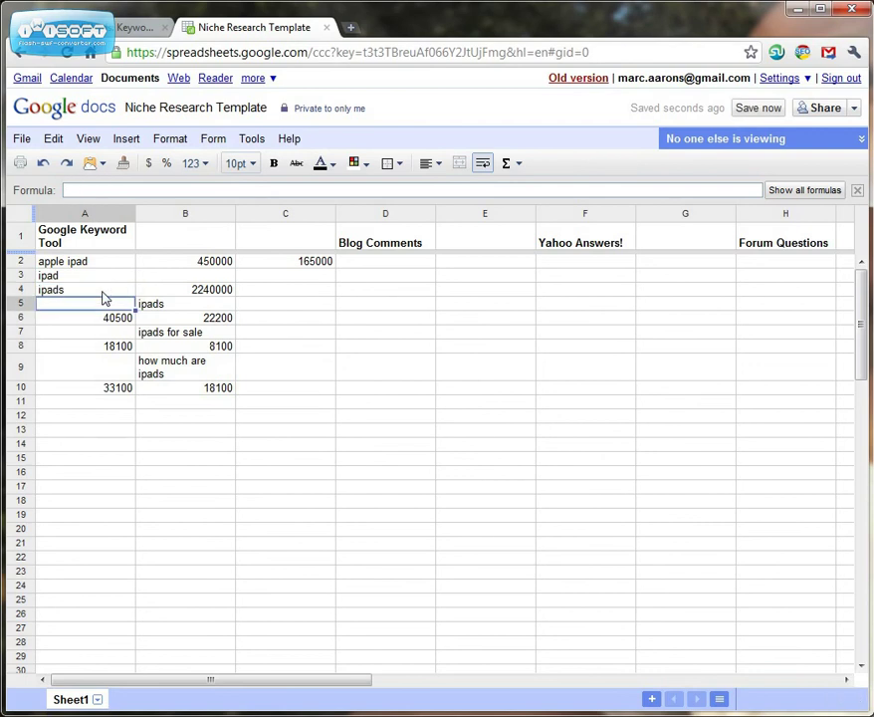
{"action": "type", "text": "ipads for sale"}
{"action": "left_click", "coordinate": [187, 280]}
Move the 2240000 value from B4 into C3 beside ipad
{"action": "left_click", "coordinate": [190, 290]}
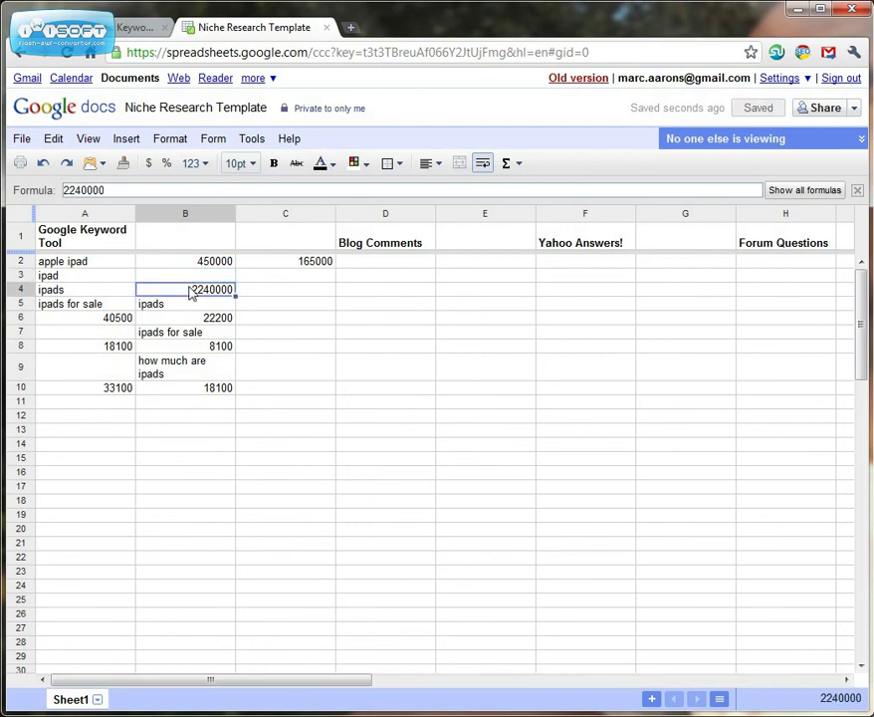
{"action": "key", "text": "ctrl+c"}
{"action": "key", "text": "Up"}
{"action": "key", "text": "Right"}
{"action": "key", "text": "ctrl+v"}
{"action": "key", "text": "Left"}
{"action": "key", "text": "Down"}
{"action": "key", "text": "Delete"}
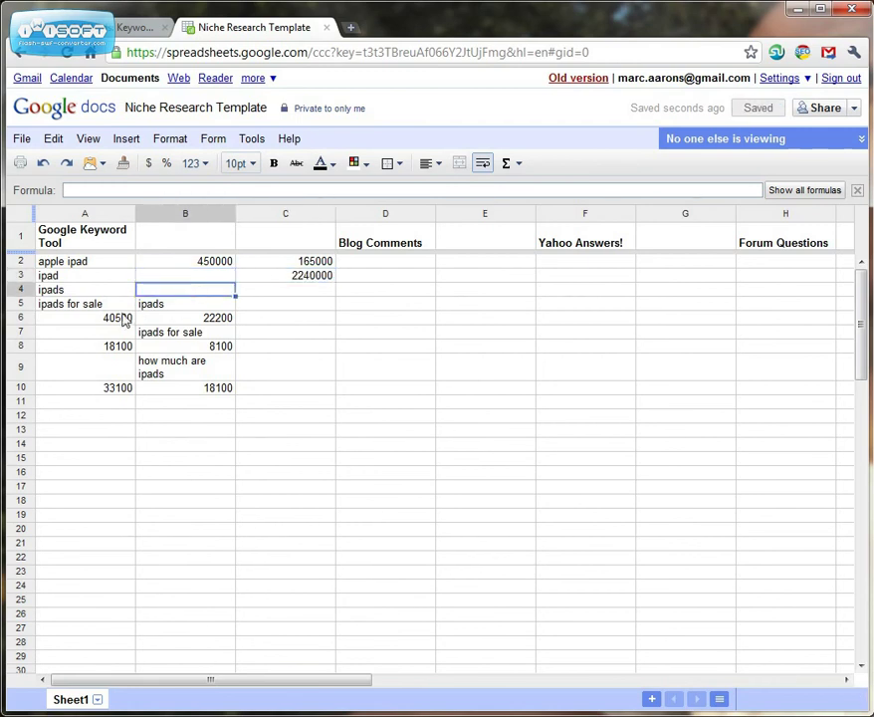
Clear the leftover pasted data in B5:B10 and A6:A10
{"action": "left_click", "coordinate": [125, 316]}
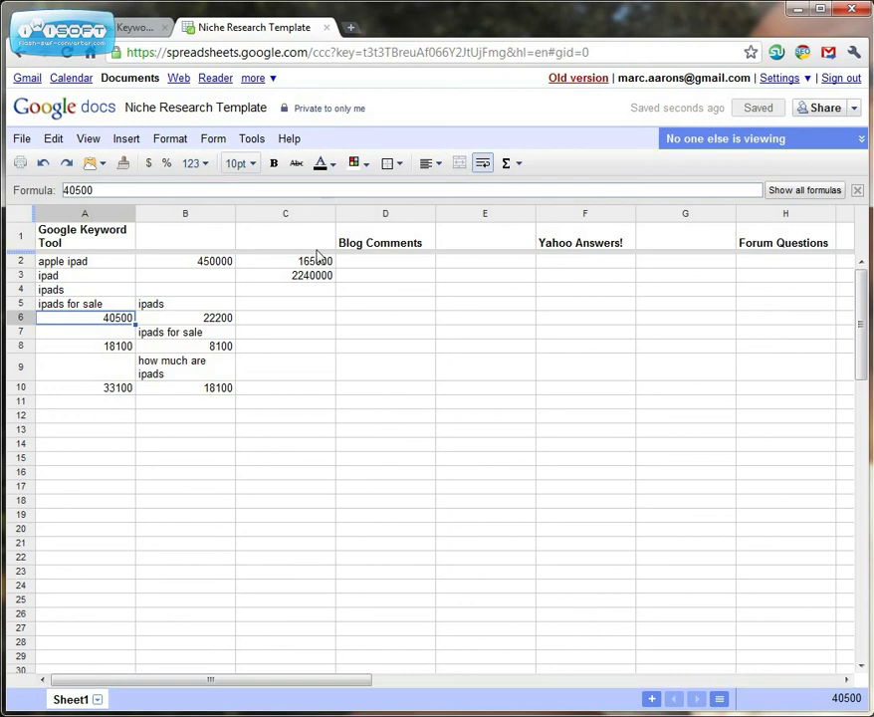
{"action": "key", "text": "Right"}
{"action": "key", "text": "Up"}
{"action": "key", "text": "shift+Down"}
{"action": "key", "text": "shift+Down"}
{"action": "key", "text": "shift+Down"}
{"action": "key", "text": "shift+Down"}
{"action": "key", "text": "shift+Down"}
{"action": "key", "text": "Delete"}
{"action": "key", "text": "Left"}
{"action": "key", "text": "Down"}
{"action": "key", "text": "shift+Down"}
{"action": "key", "text": "shift+Down"}
{"action": "key", "text": "shift+Down"}
{"action": "key", "text": "shift+Down"}
{"action": "key", "text": "Delete"}
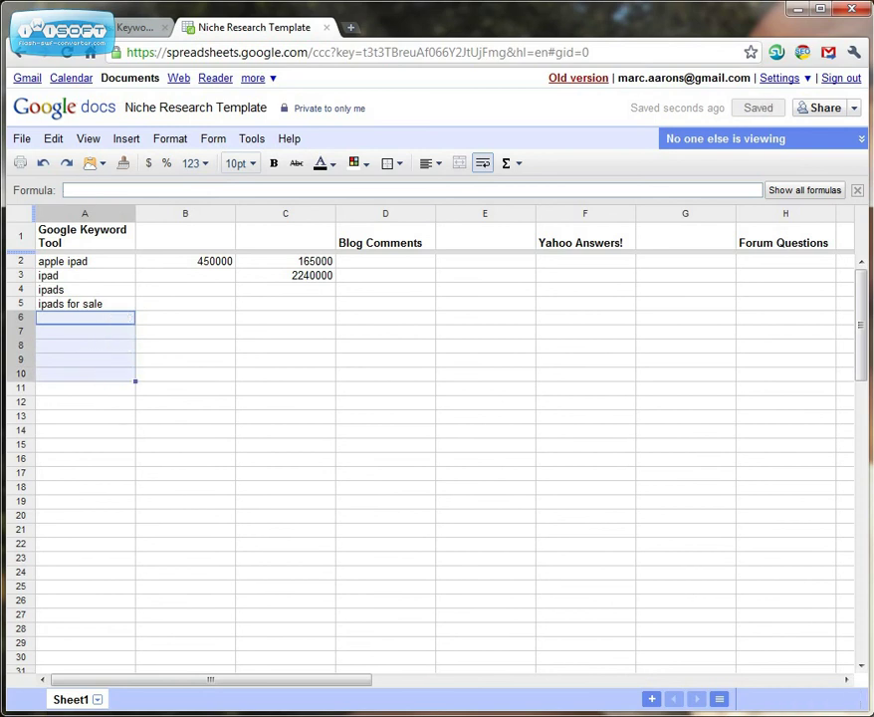
{"action": "key", "text": "ctrl+shift+Tab"}
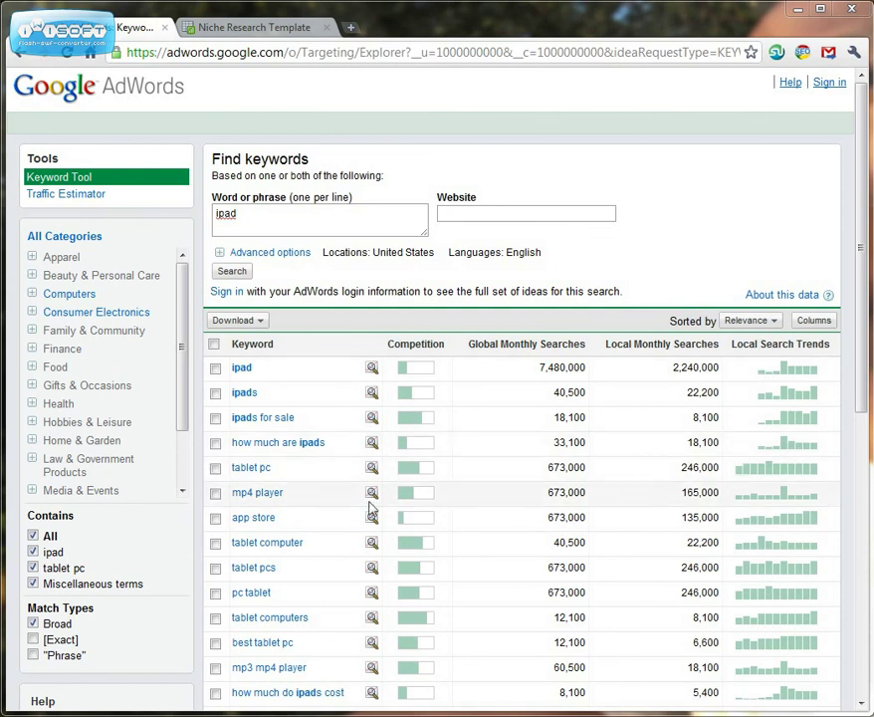
Select the tablet pc, tablet computer, tablet pcs and pc tablet keywords, then return to the spreadsheet
{"action": "left_click", "coordinate": [253, 27]}
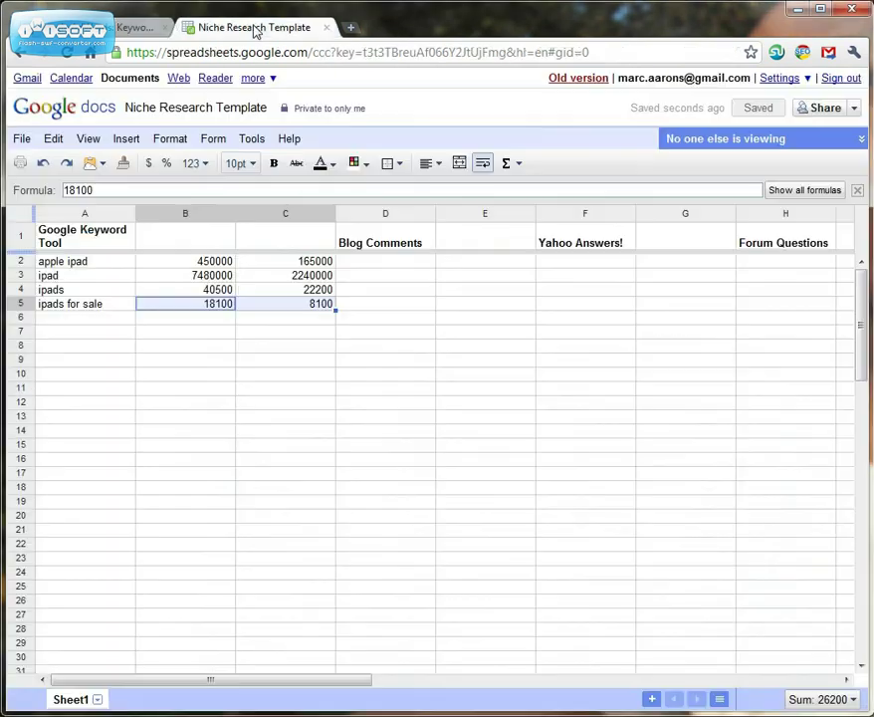
{"action": "left_click", "coordinate": [134, 26]}
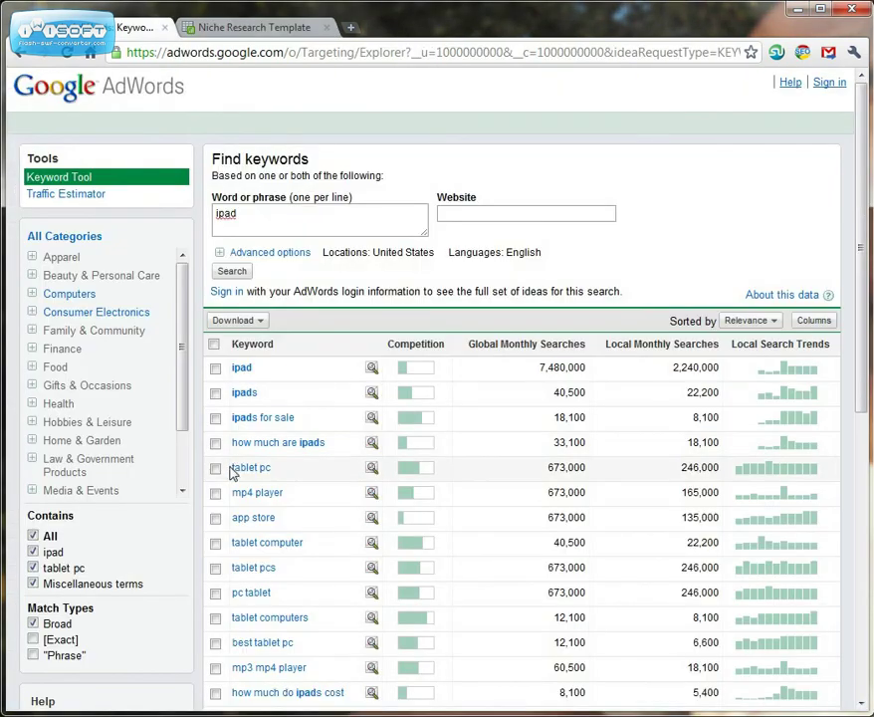
{"action": "left_click_drag", "start_coordinate": [228, 467], "coordinate": [293, 476]}
{"action": "left_click_drag", "start_coordinate": [231, 543], "coordinate": [309, 544]}
{"action": "triple_click", "coordinate": [307, 567]}
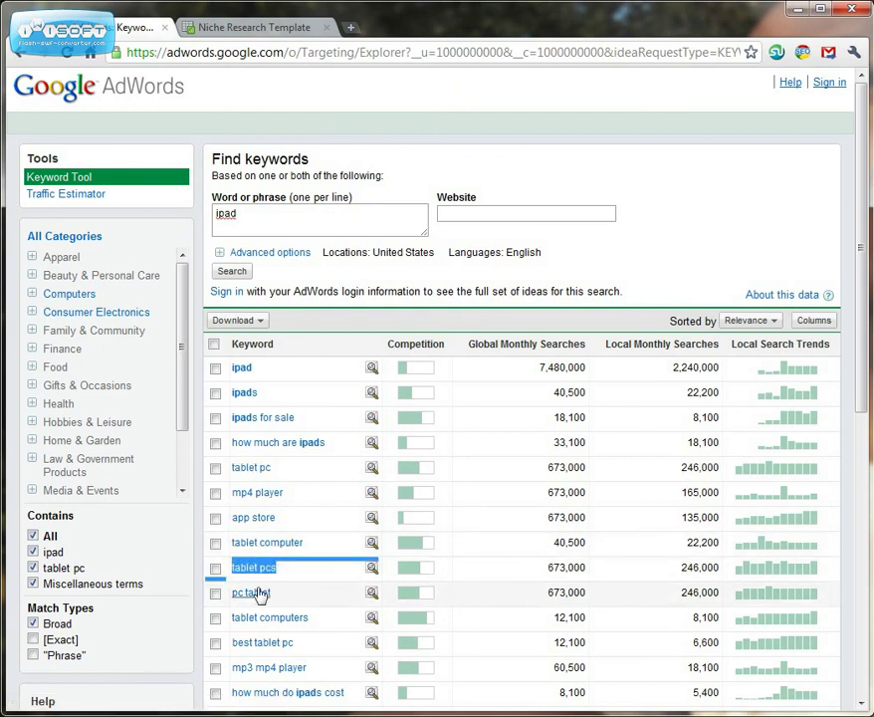
{"action": "triple_click", "coordinate": [298, 596]}
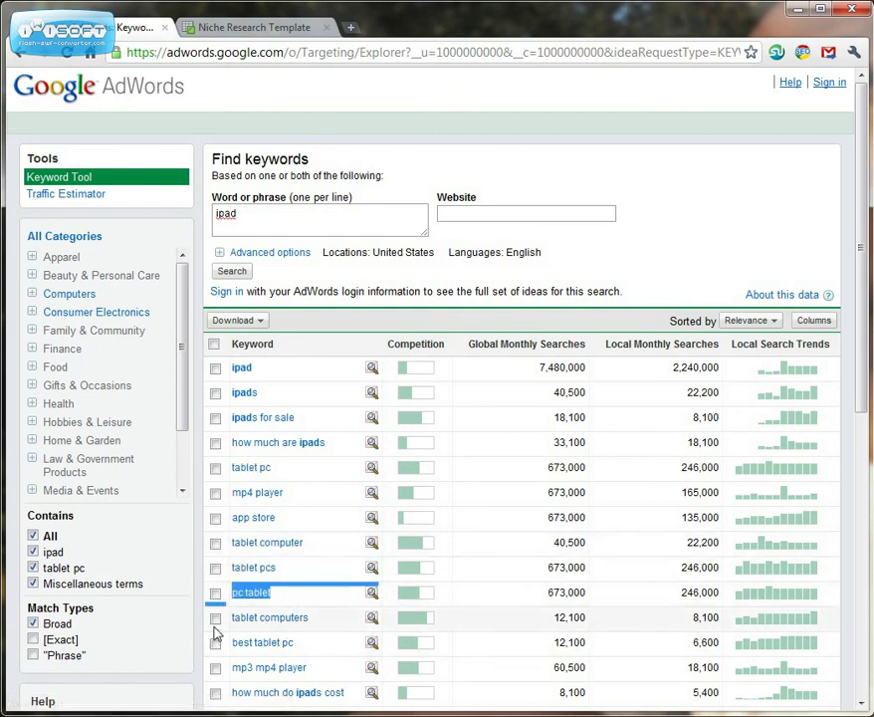
{"action": "left_click", "coordinate": [267, 33]}
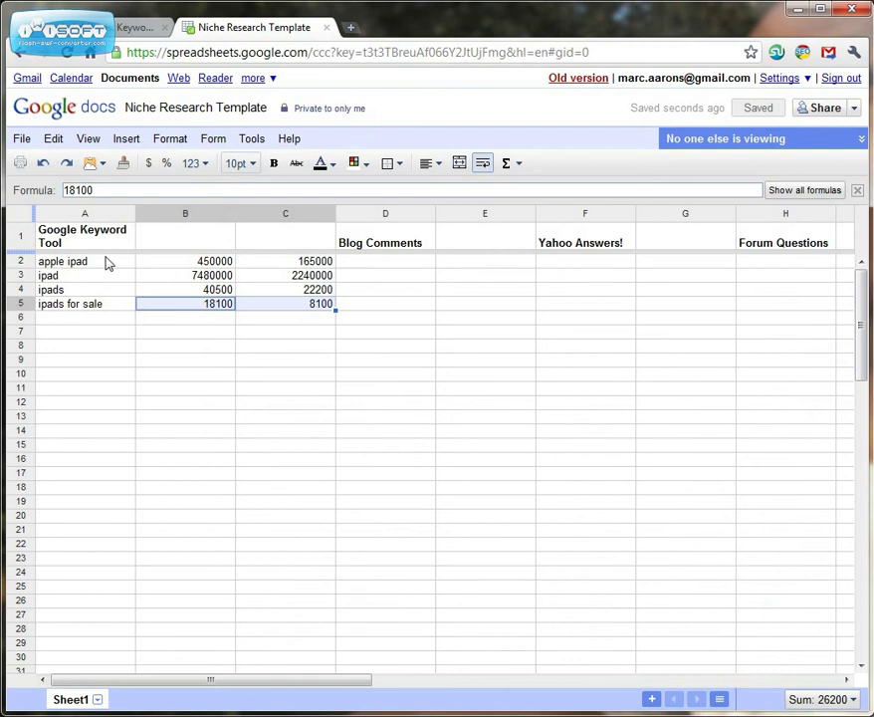